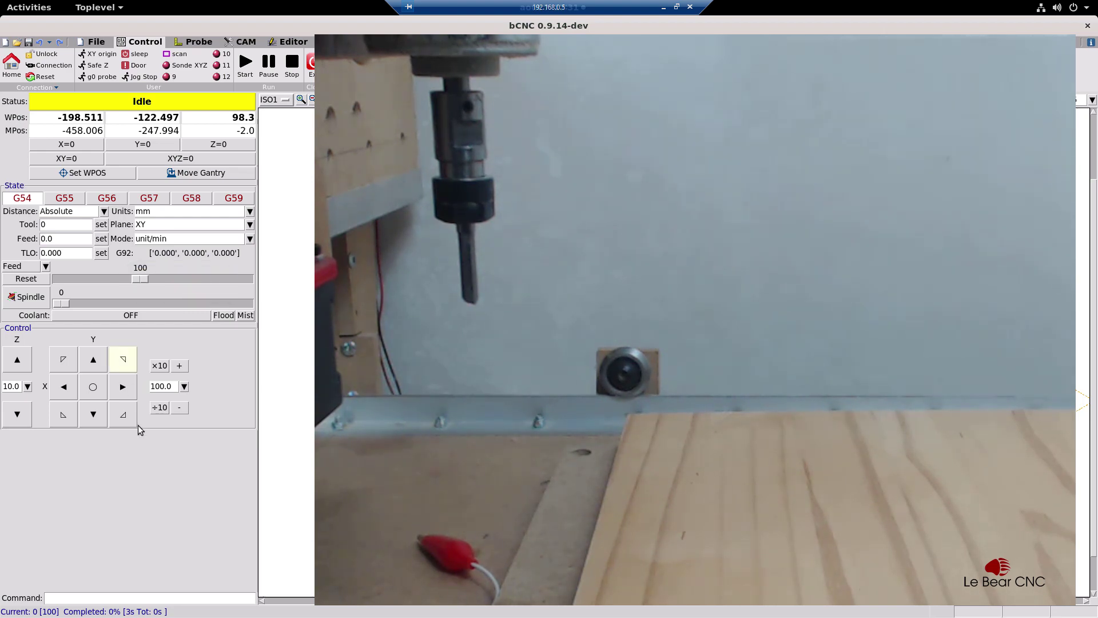
Store the current machine position as the home reference with the G28.1 command
left_click(92, 600)
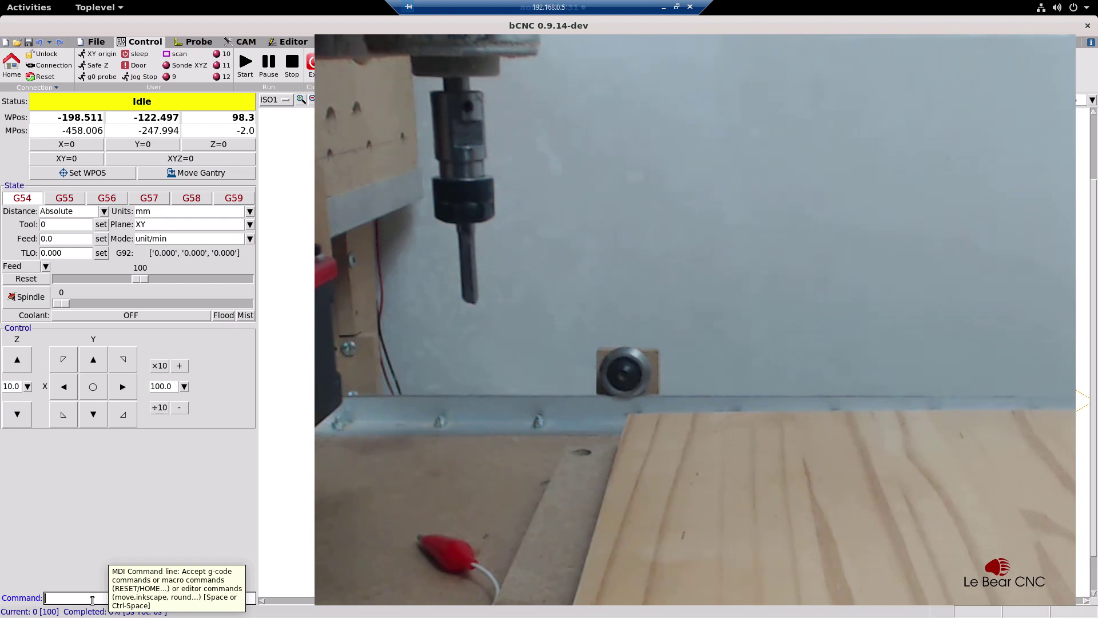
type("G")
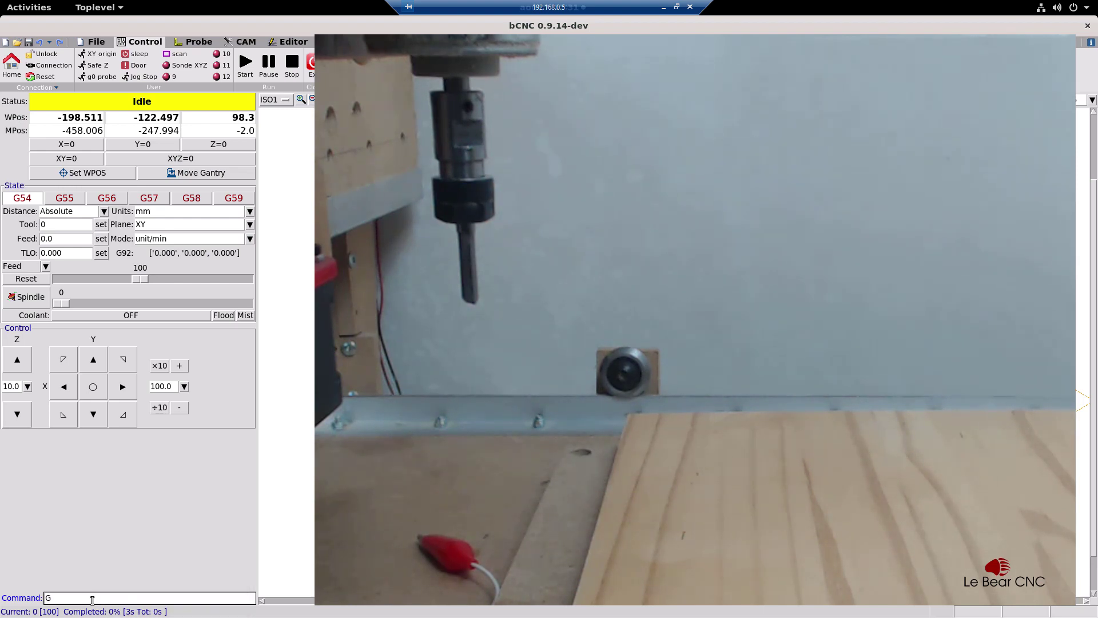
type("28.1")
key("Return")
Review the probe and manual tool change settings, including the pause choices before and after probing
left_click(193, 46)
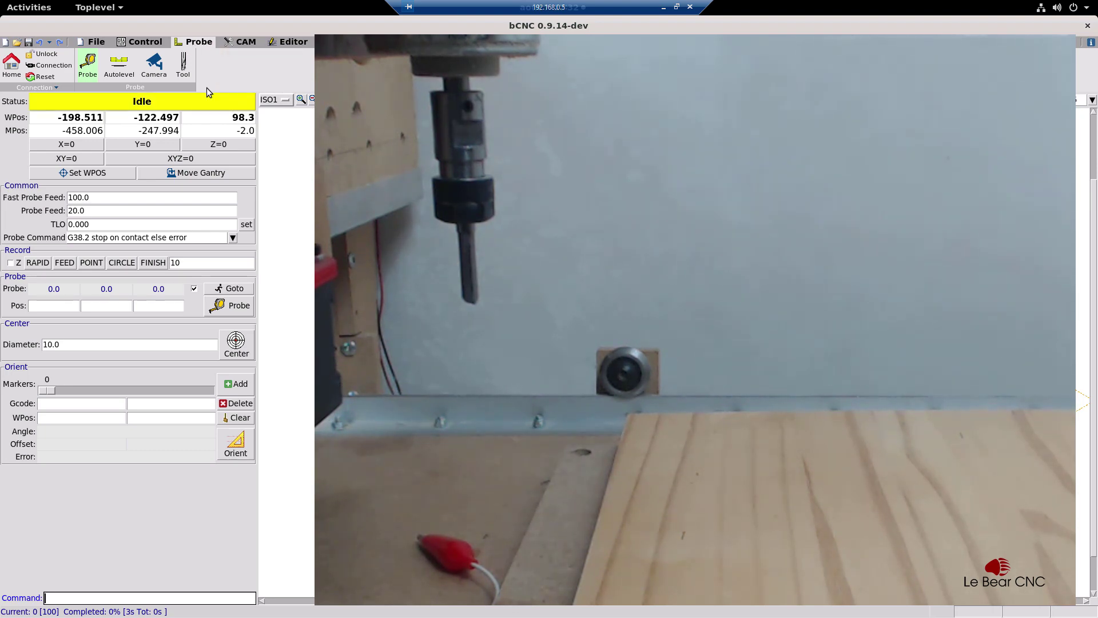
left_click(183, 68)
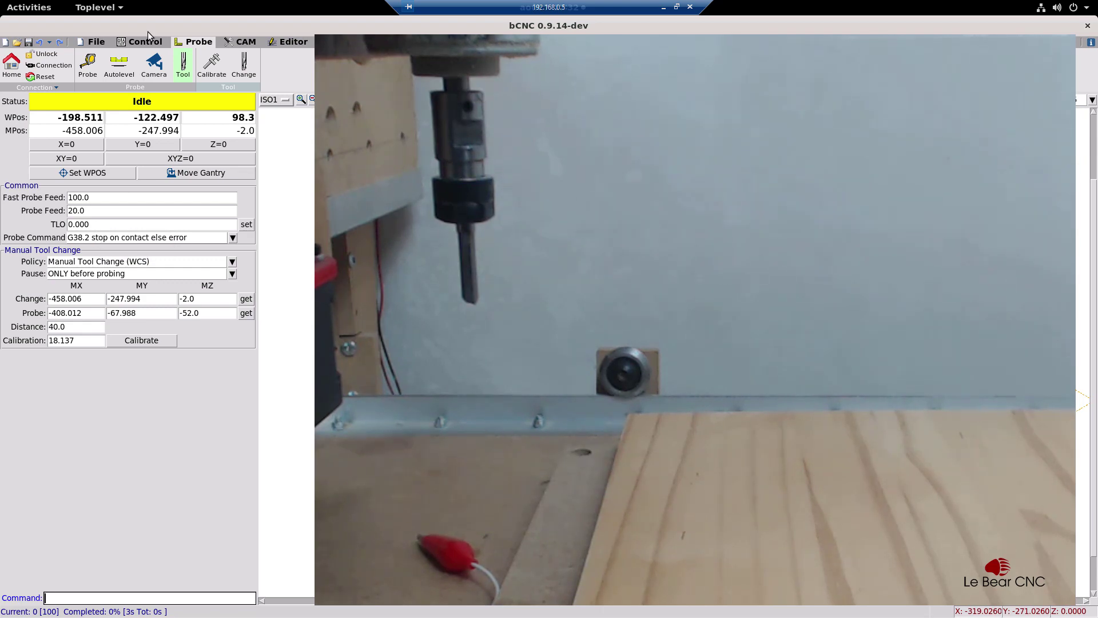
left_click(88, 63)
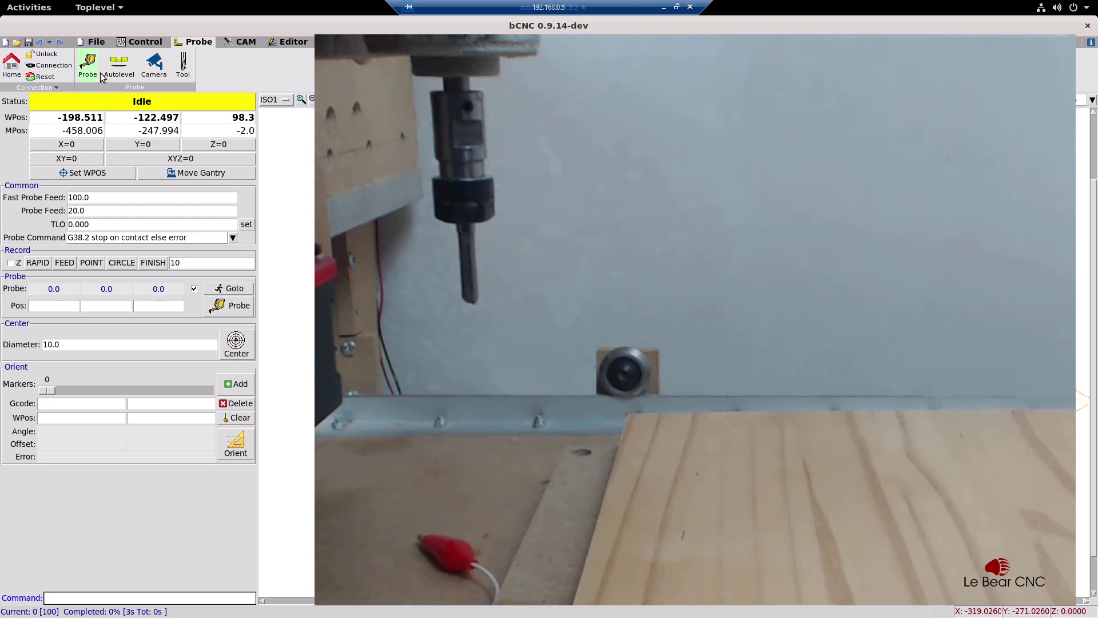
left_click(183, 63)
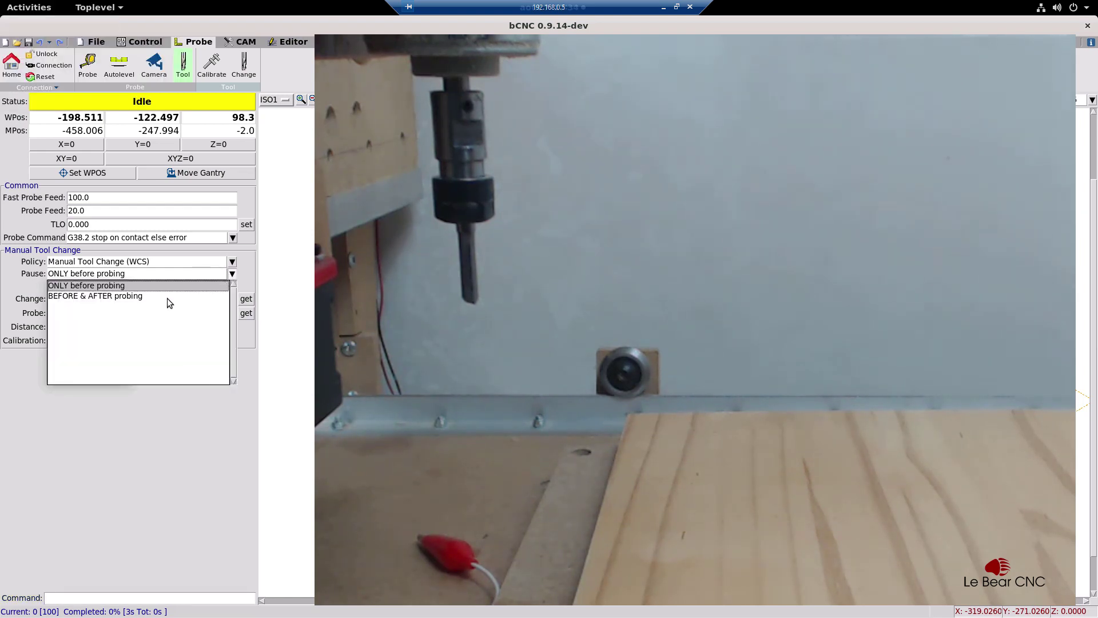
left_click(152, 274)
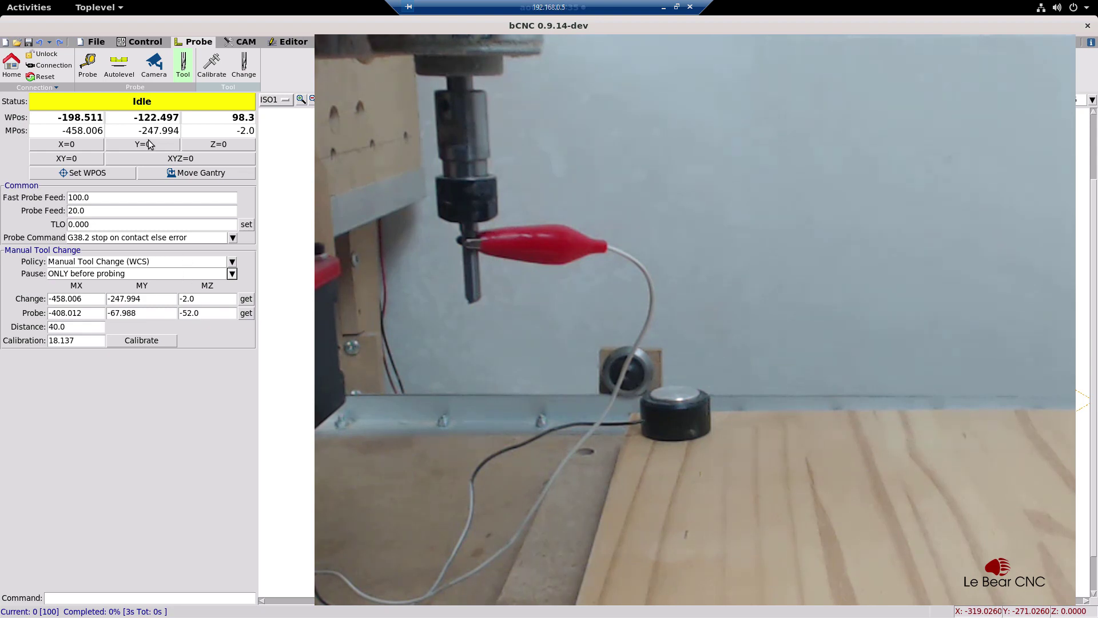
Jog the gantry towards the touch plate: +Y by 100 mm, +Y by 50 mm and +X by 50 mm
left_click(141, 42)
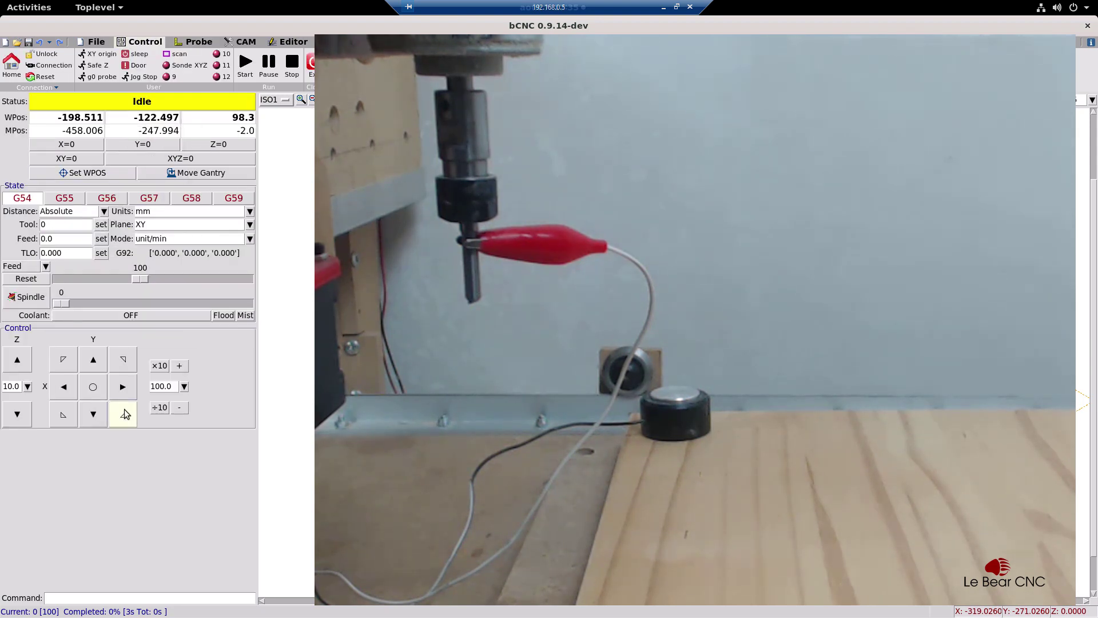
left_click(96, 361)
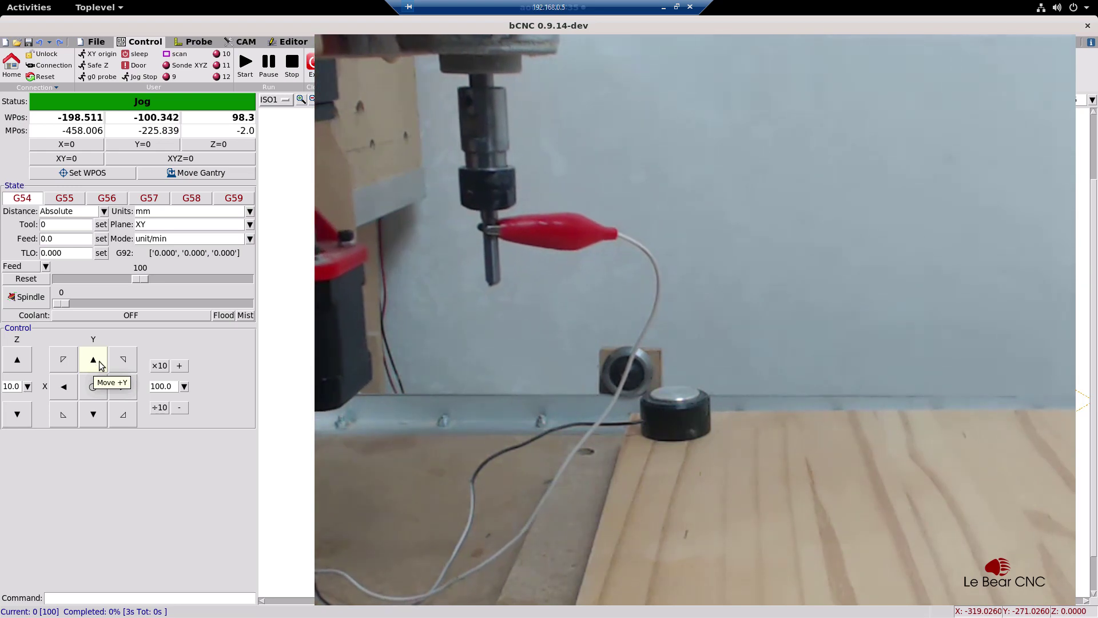
left_click(184, 387)
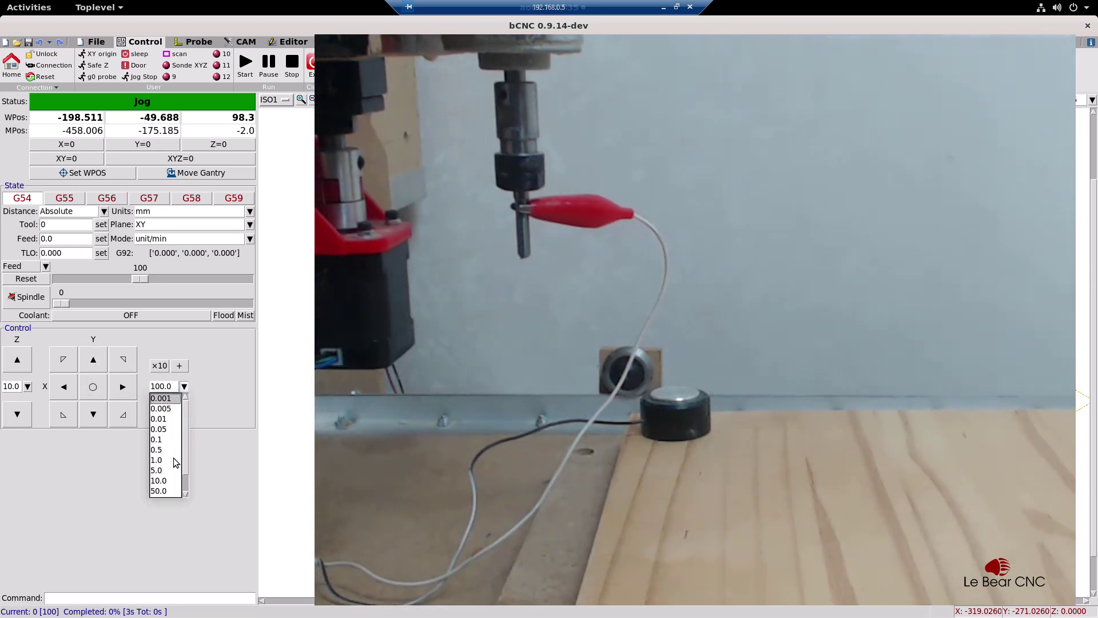
left_click(167, 474)
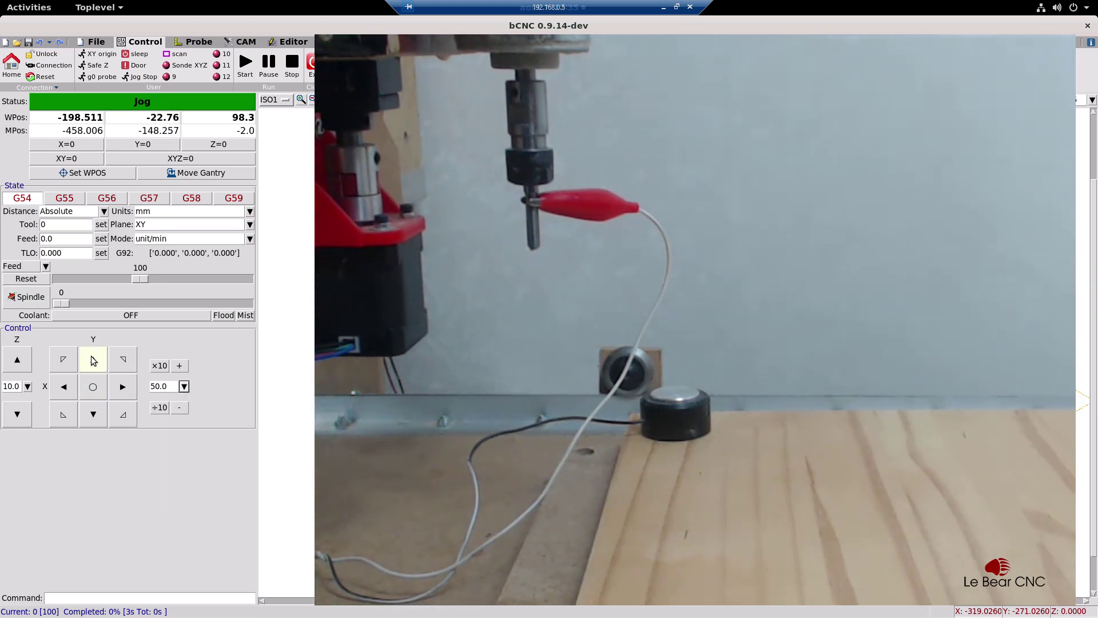
left_click(94, 359)
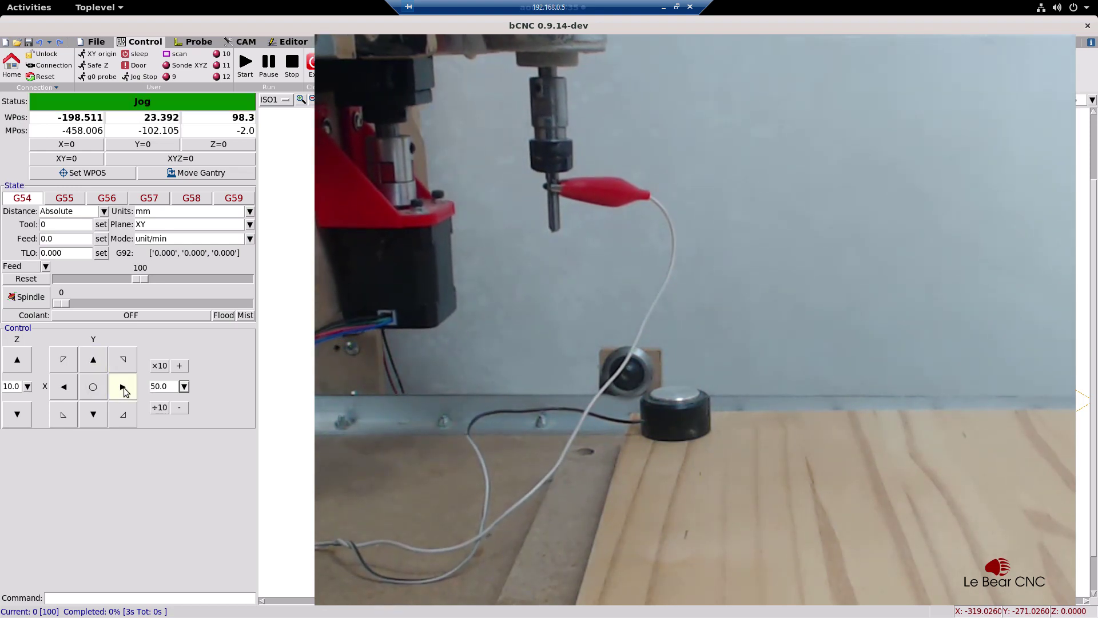
left_click(123, 386)
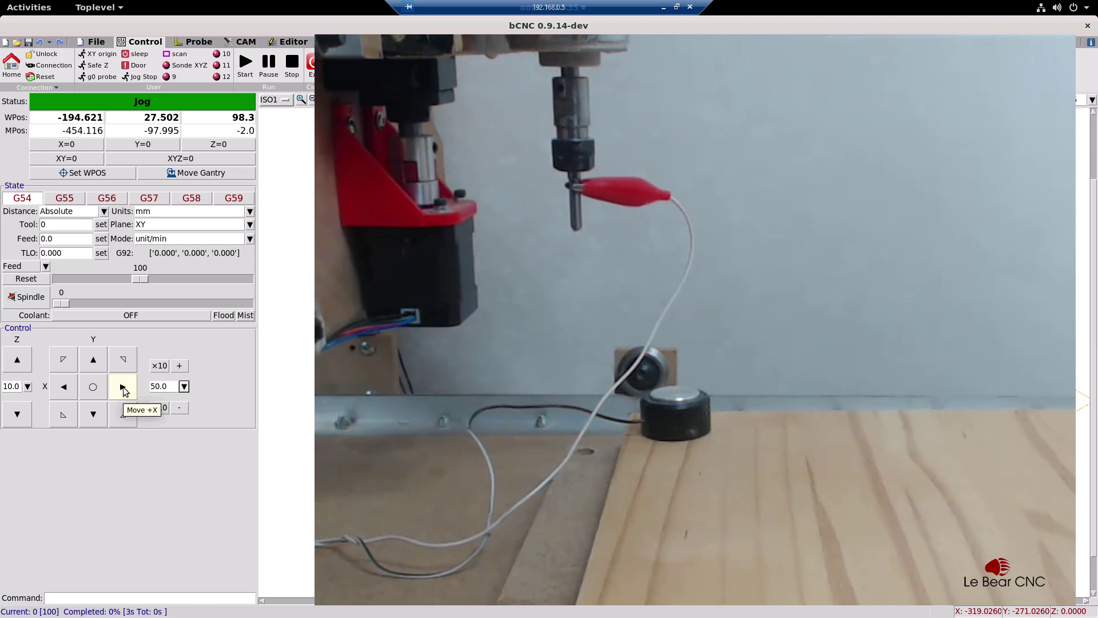
Set the Z jog step to 25 and lower the spindle by 50 mm
left_click(27, 387)
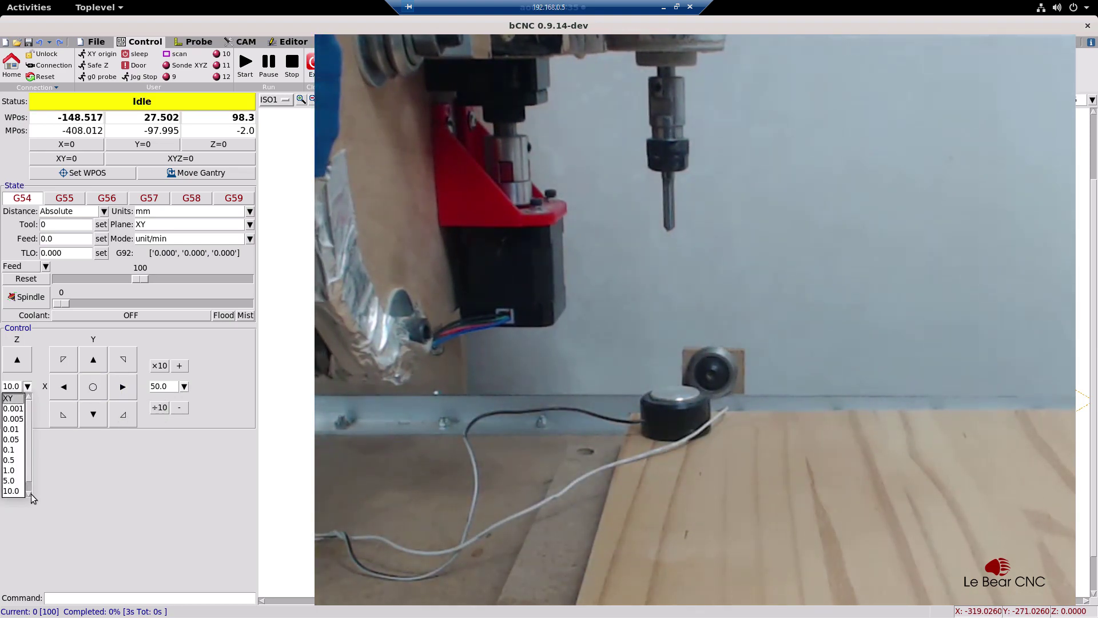
scroll(27, 486, "down", 1)
left_click(13, 491)
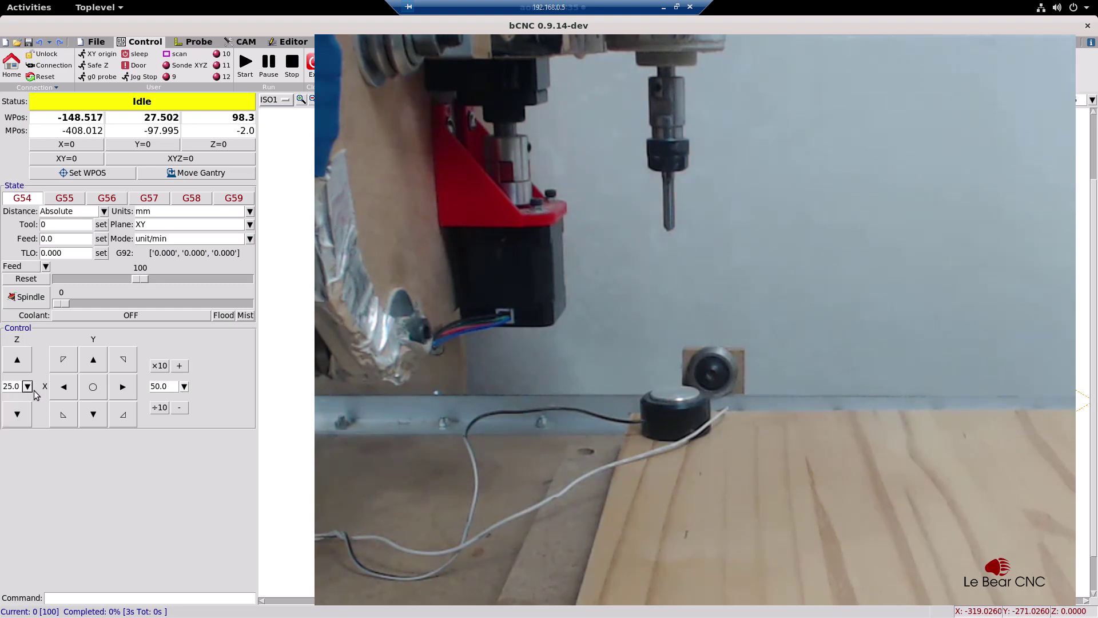
left_click(17, 414)
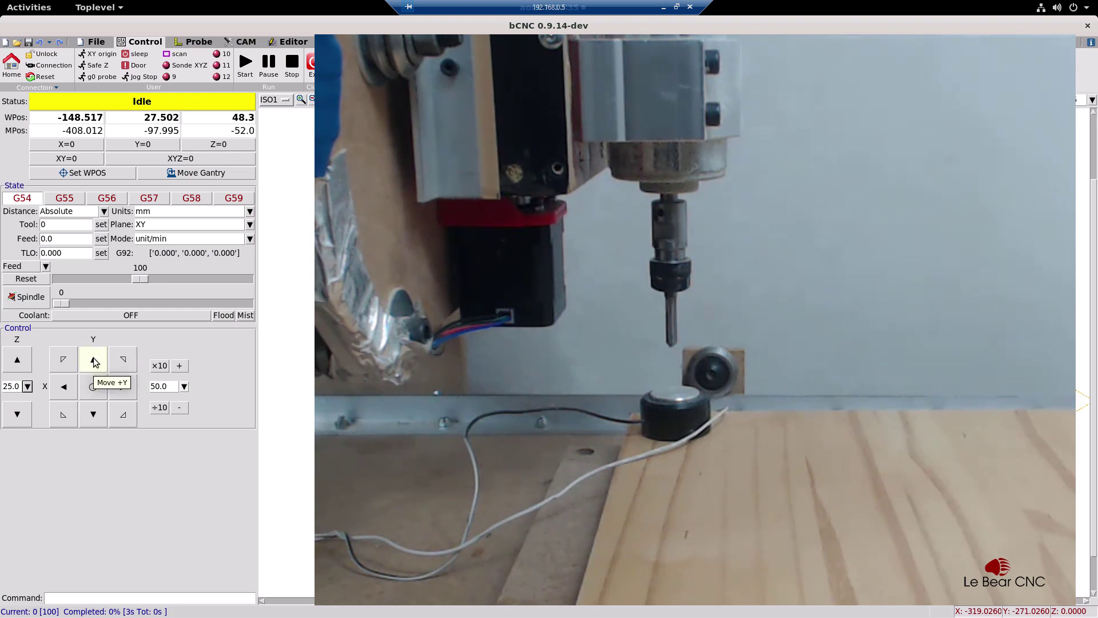
Position the tool above the touch plate by jogging +Y 50 mm and back -Y 10 mm with a 10.0 step
left_click(94, 358)
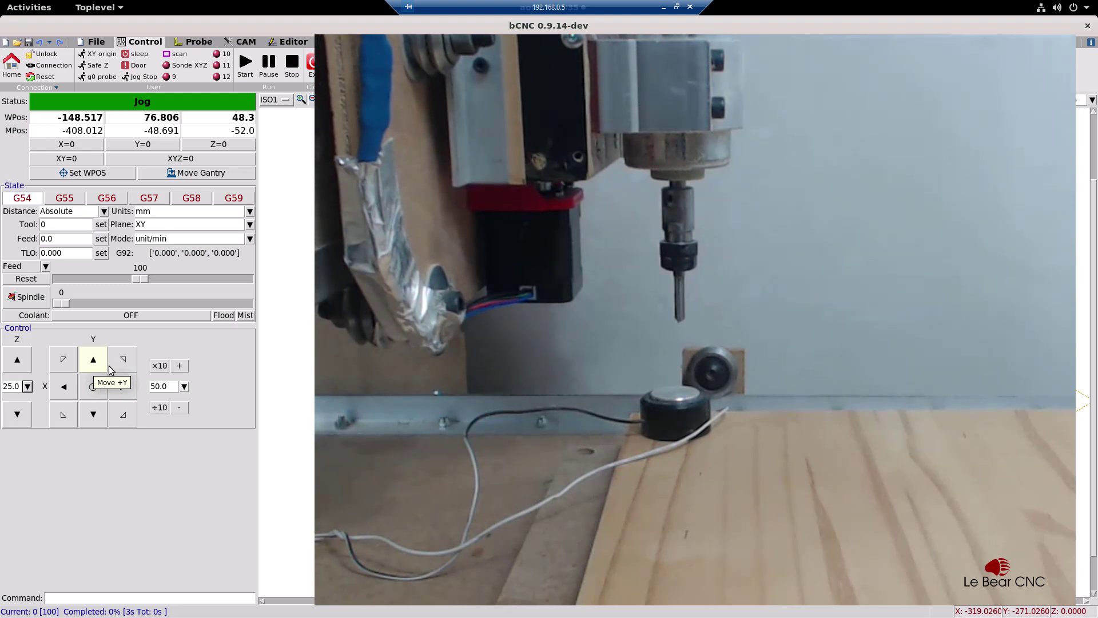
left_click(184, 386)
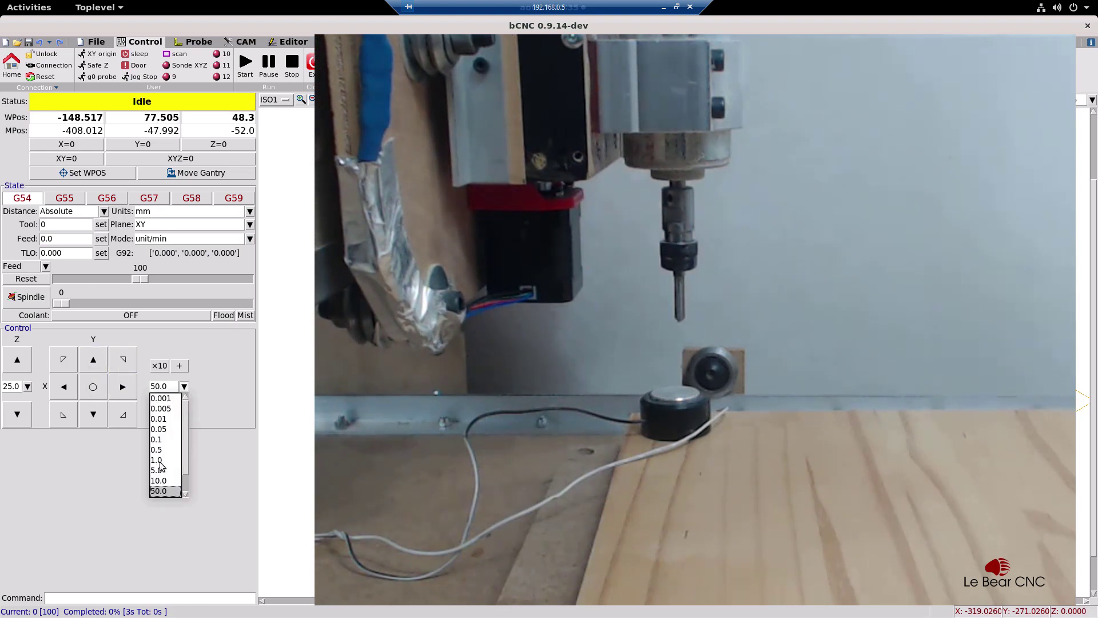
left_click(166, 482)
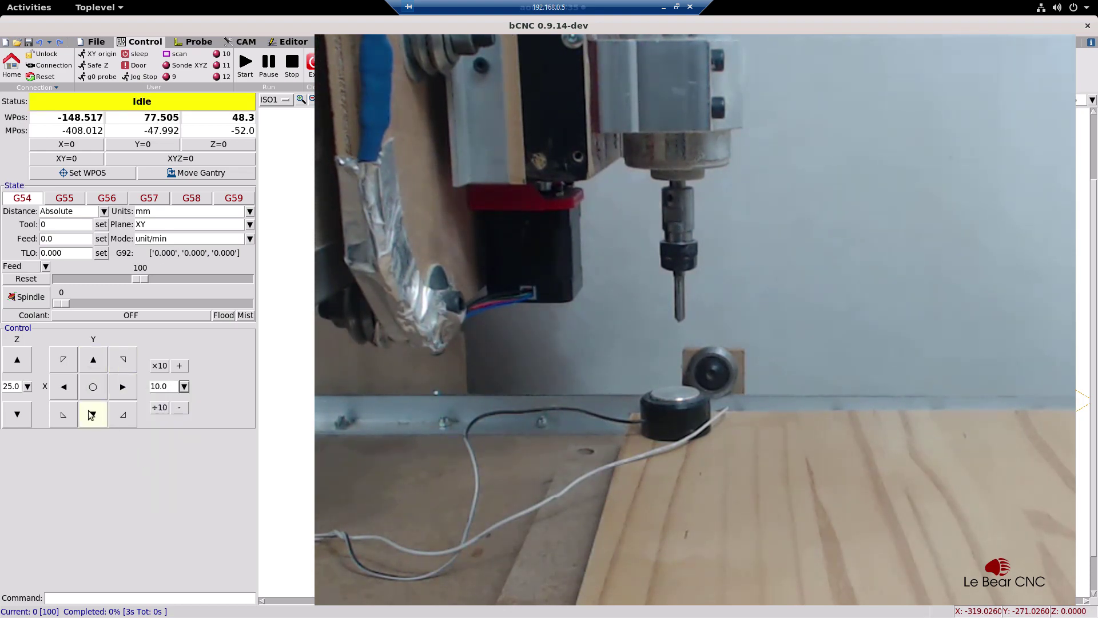
left_click(91, 415)
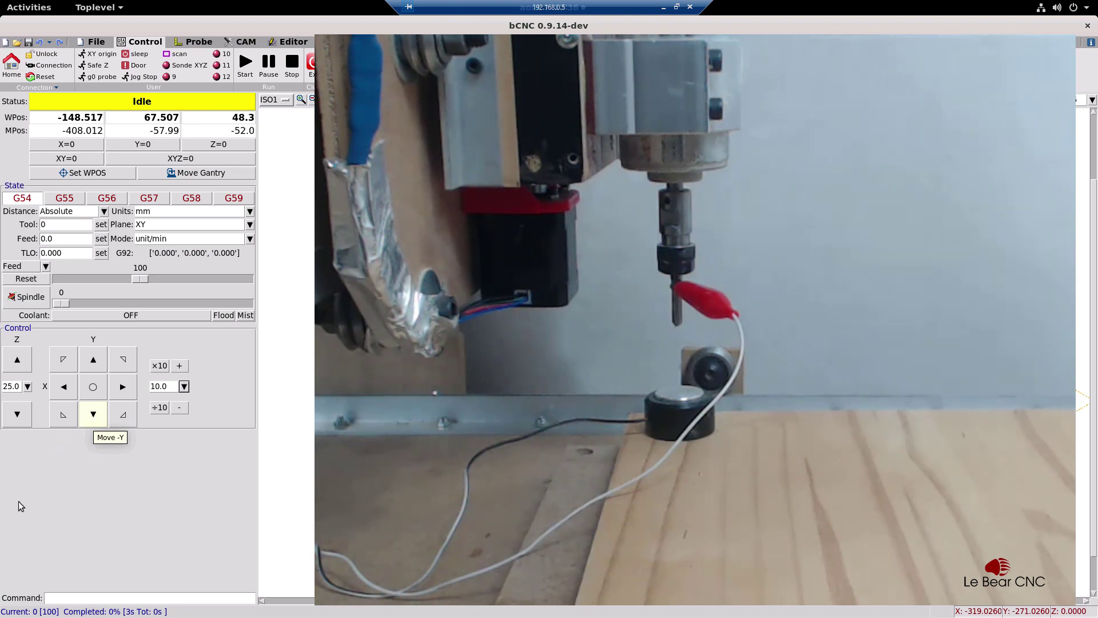
Set the Z jog step to 10.0 and raise the spindle by 10 mm
left_click(27, 387)
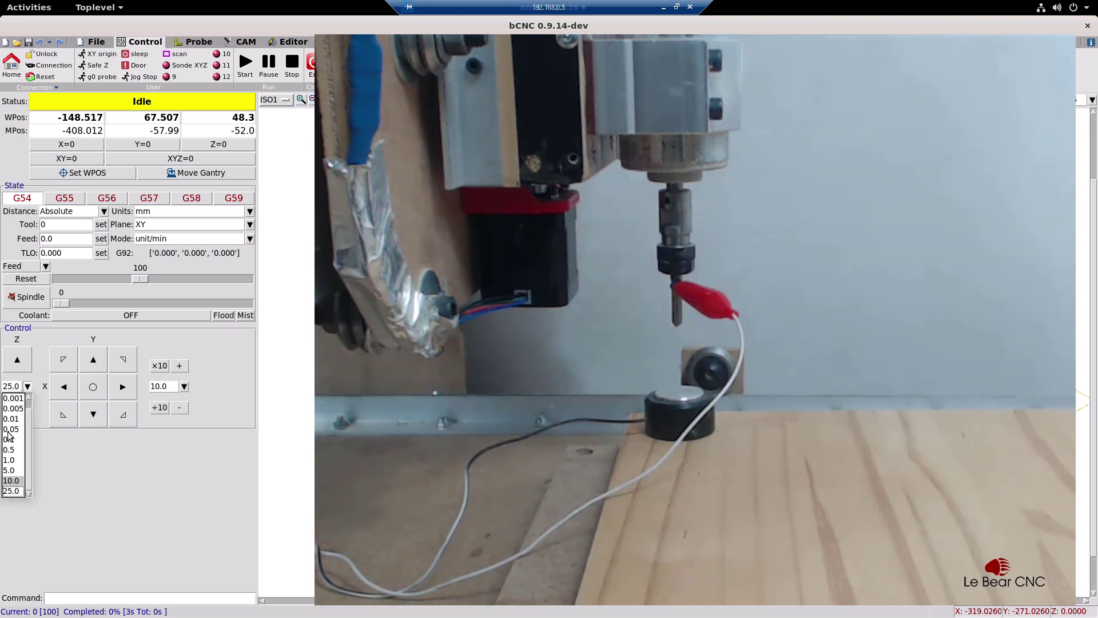
left_click(12, 481)
left_click(15, 363)
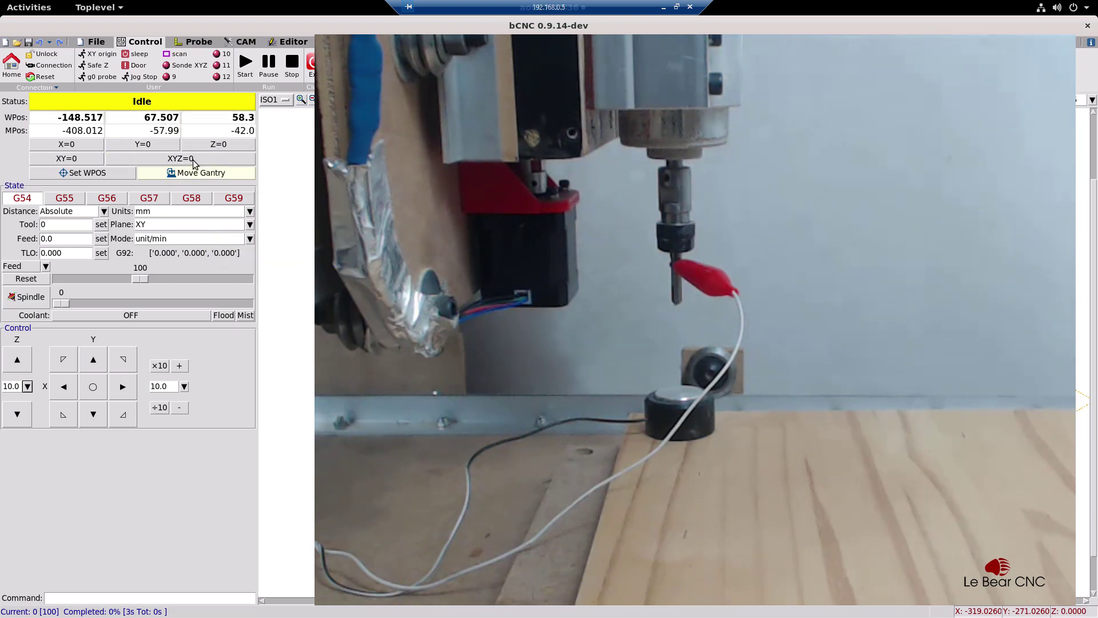
Take the current position as the tool change probe location, set the probing distance to 50, and run the calibration
left_click(195, 44)
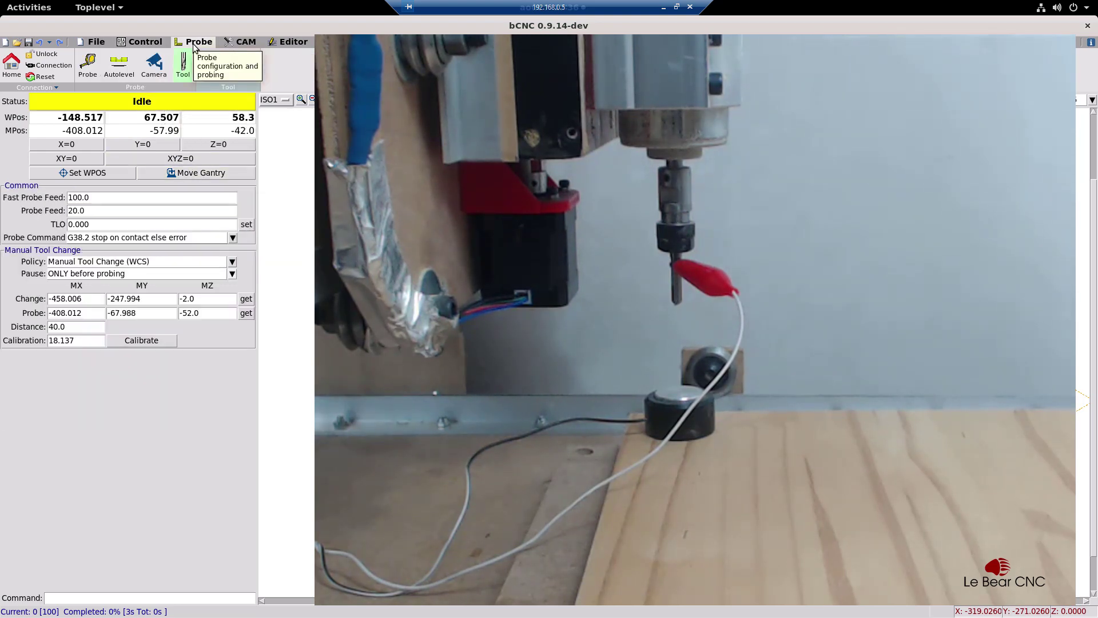
left_click(246, 314)
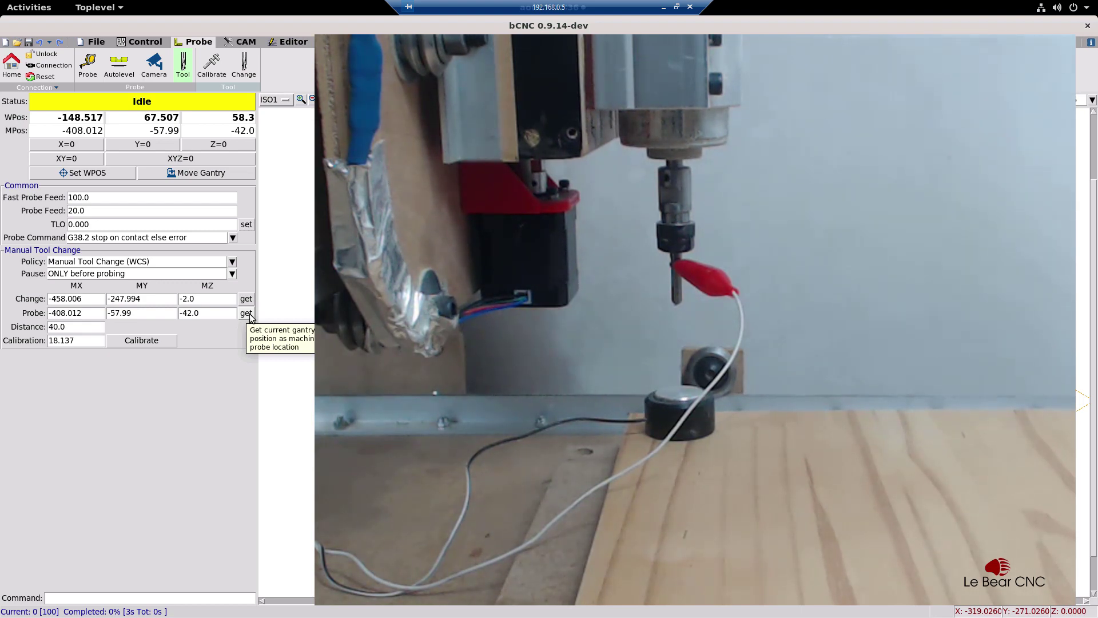
left_click(48, 327)
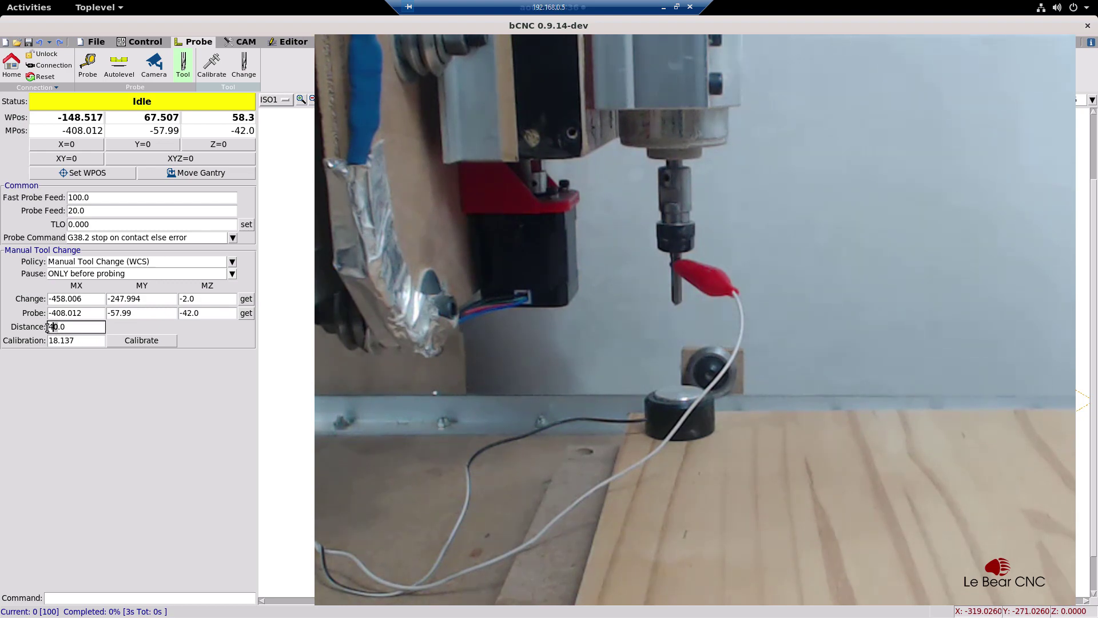
left_click_drag(48, 327, 43, 327)
type("50")
left_click(152, 343)
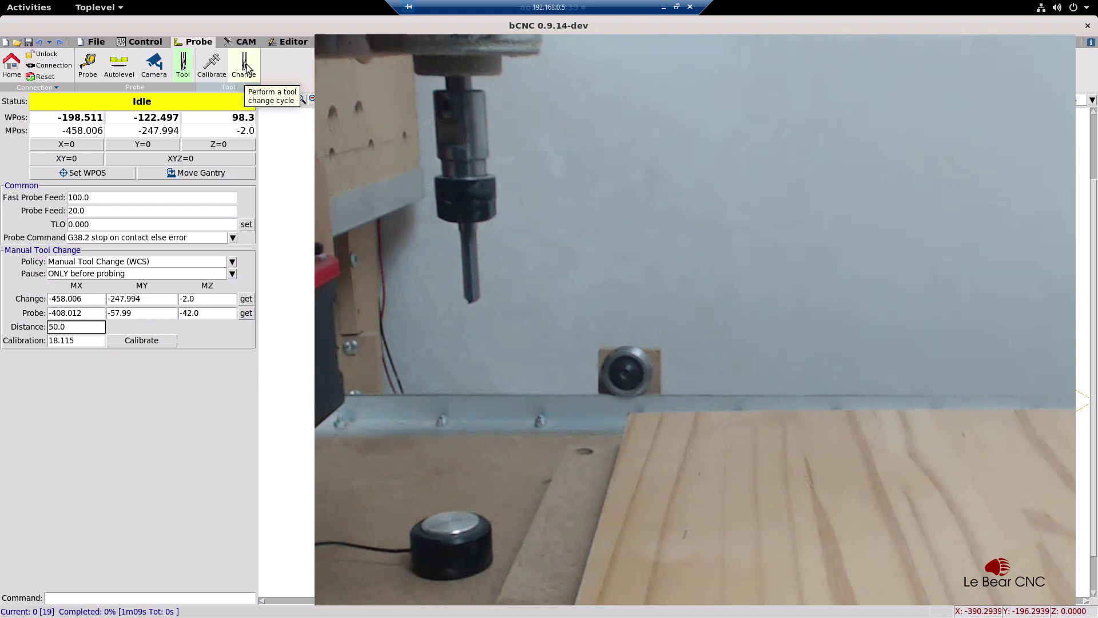
Run the tool change cycle and resume it from the tool change pause
left_click(246, 66)
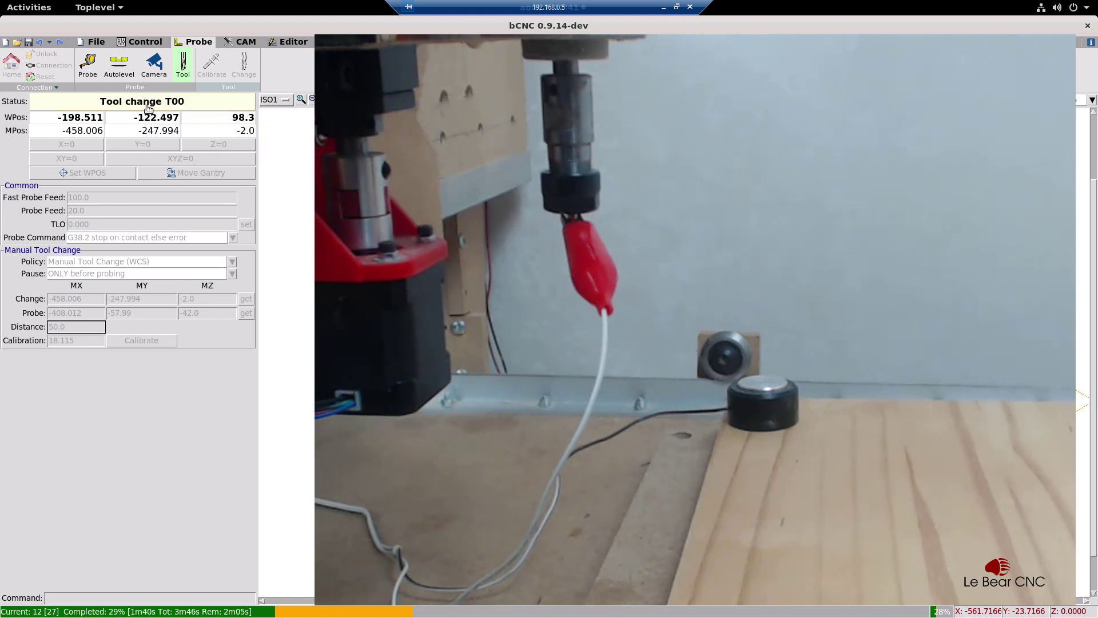
right_click(132, 102)
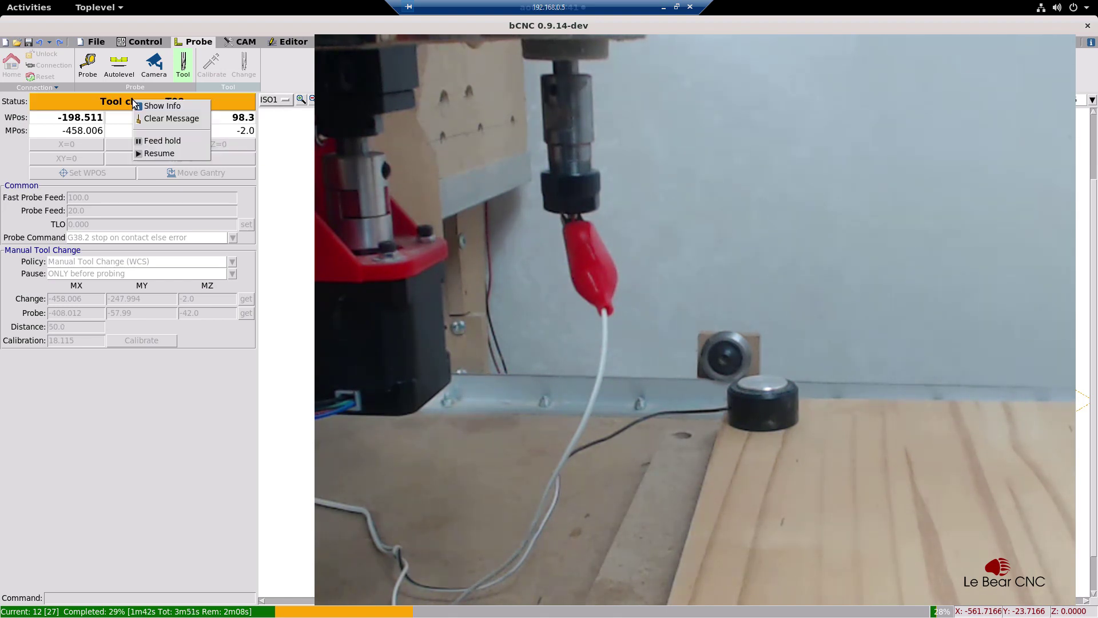
left_click(155, 153)
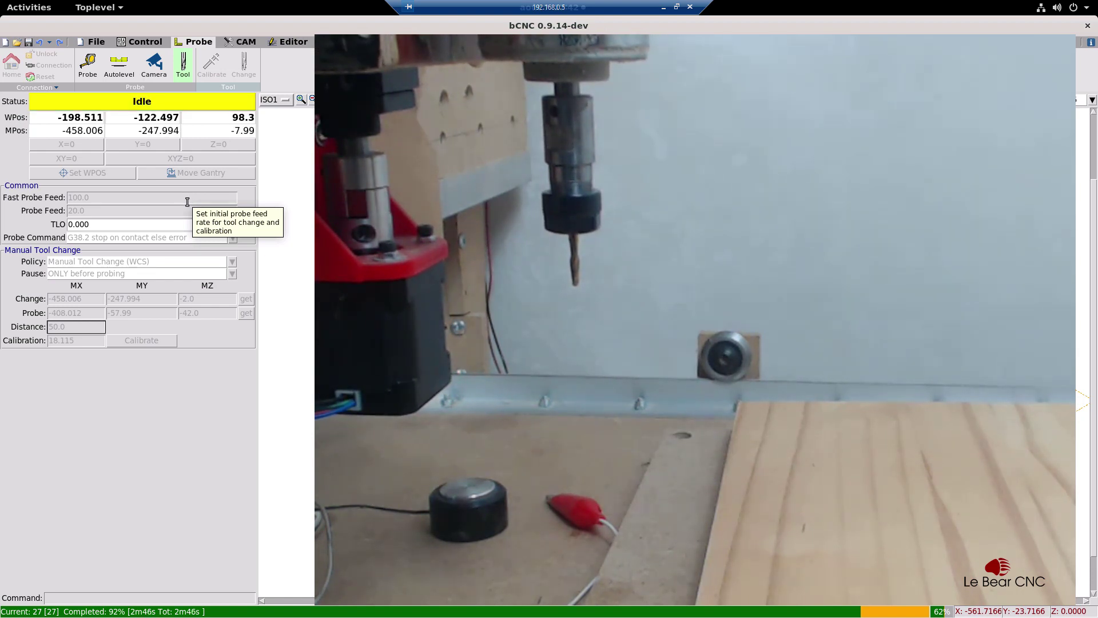
Send the machine to the work origin on X, Y and Z, and return it to the stored position with G28
left_click(140, 45)
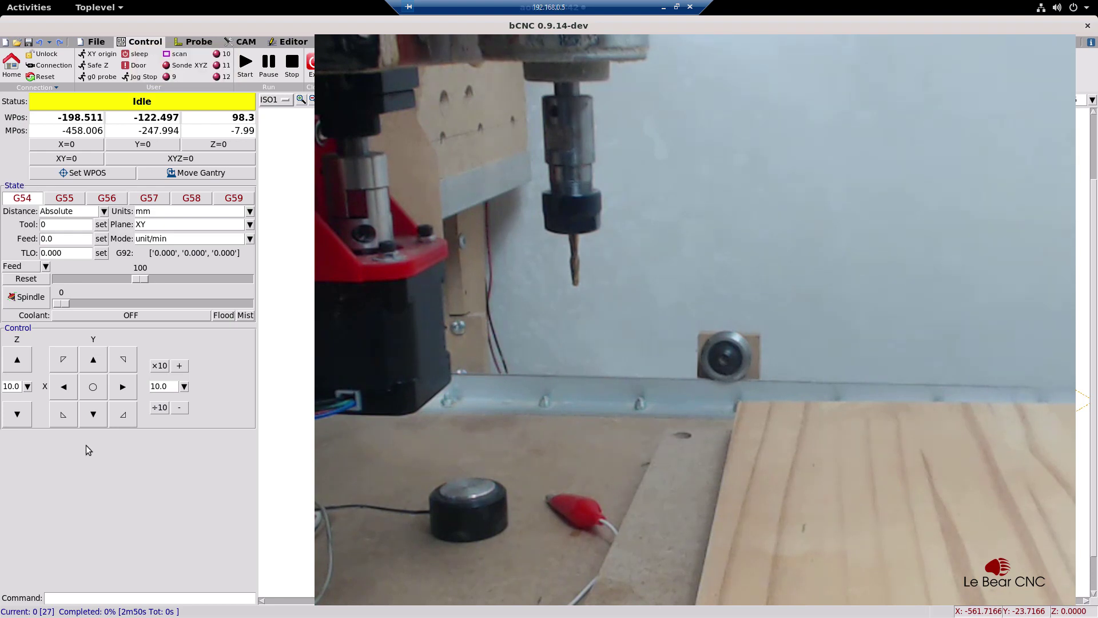
left_click(92, 387)
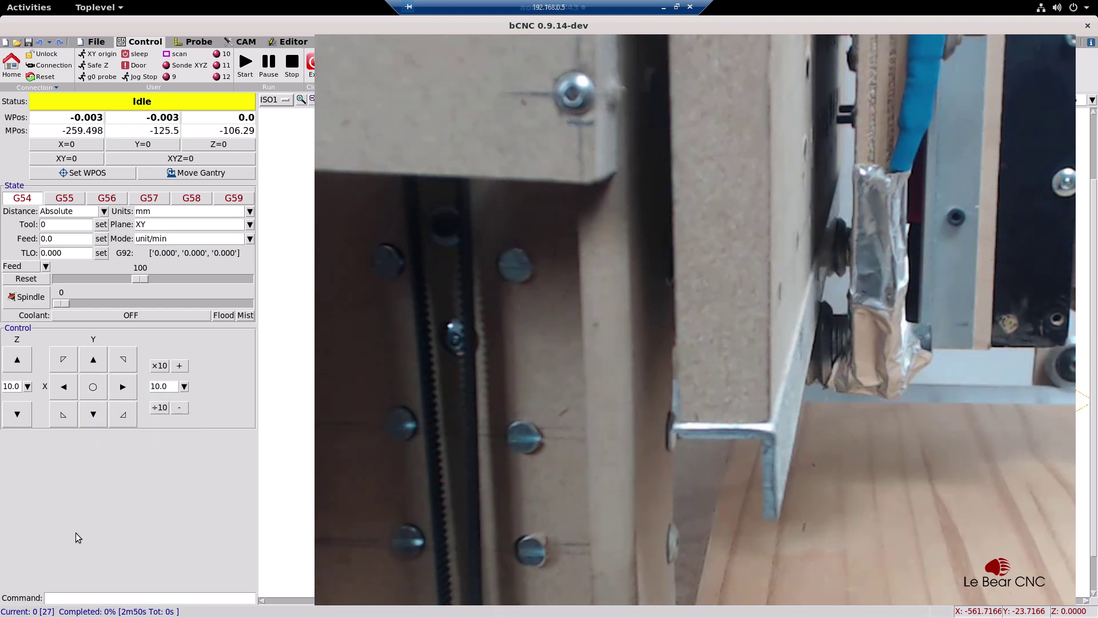
left_click(77, 598)
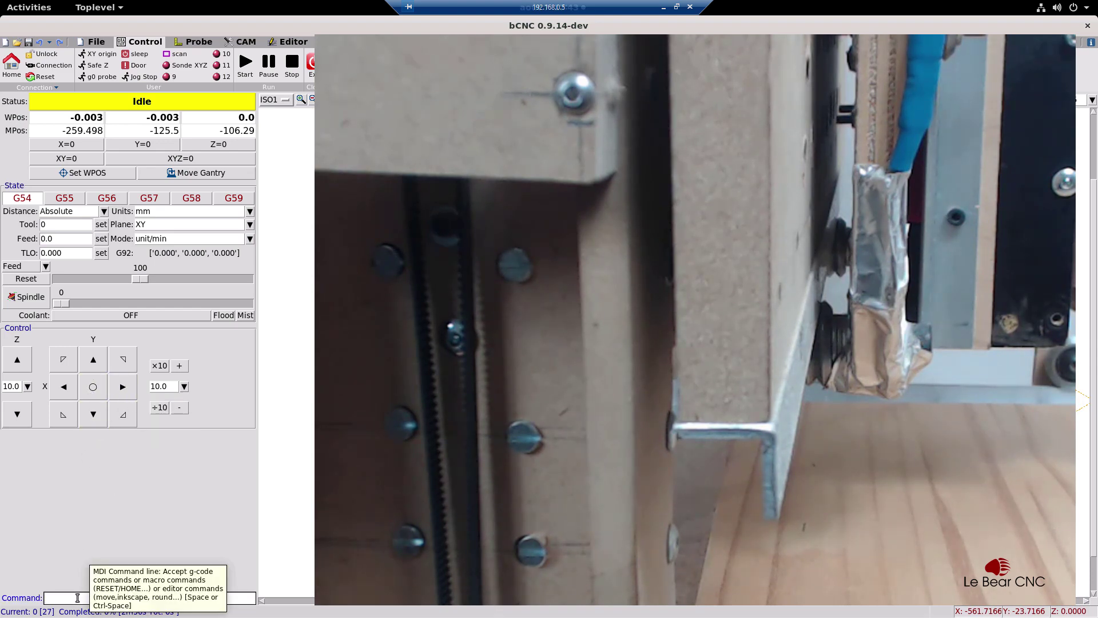
type("G")
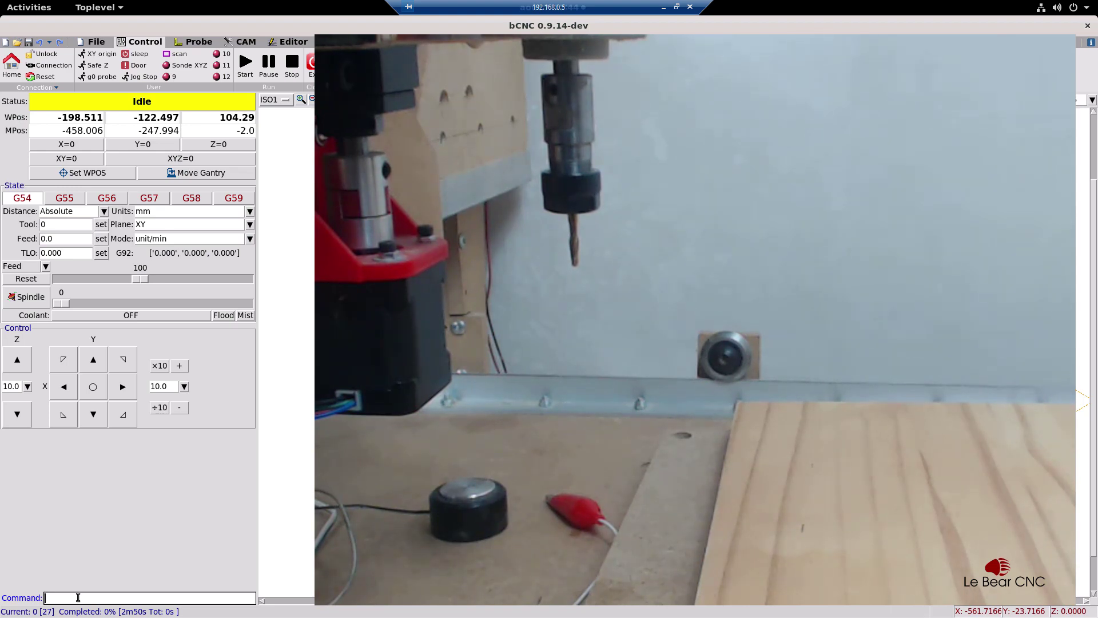
List the controller settings in the terminal with $$ and examine the output from its beginning
left_click(79, 597)
left_click(1052, 42)
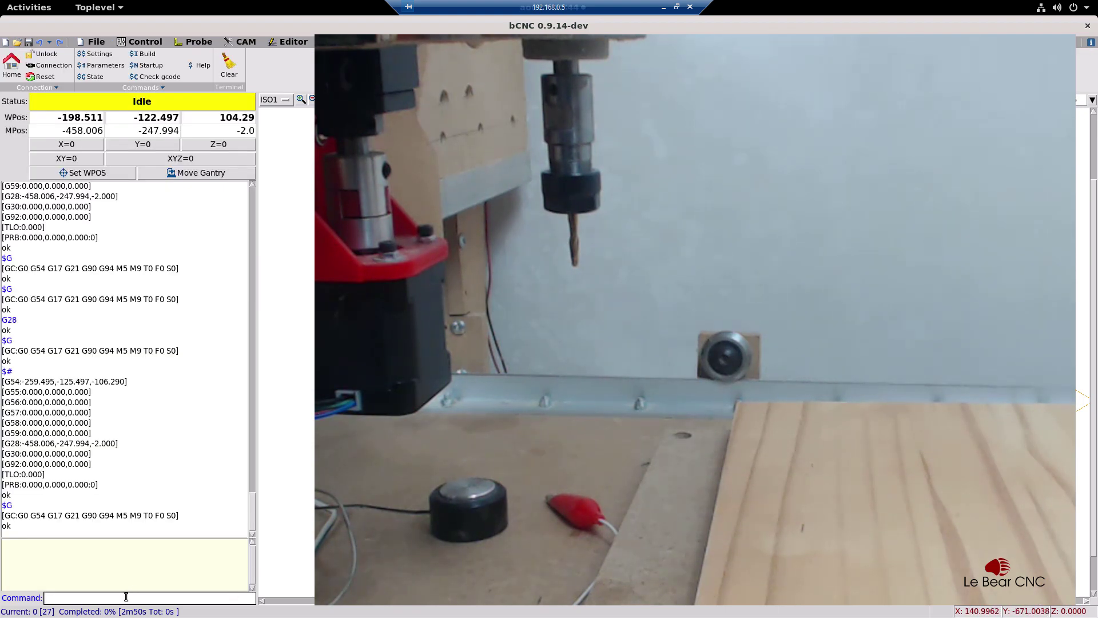
type("$$")
key("Return")
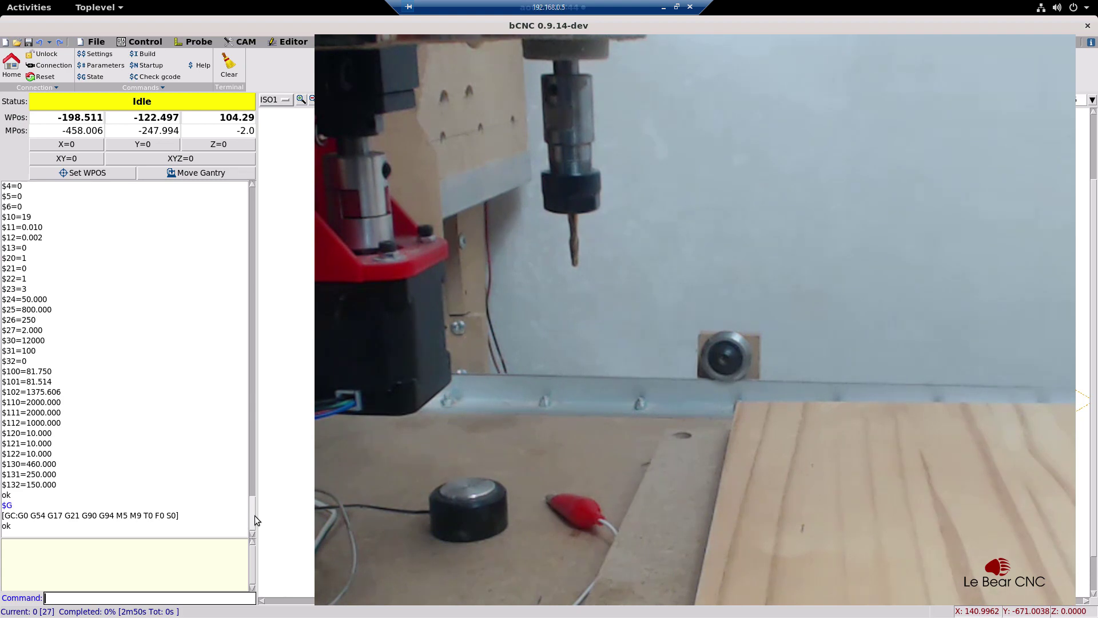
mouse_move(255, 516)
left_mouse_down()
mouse_move(252, 489)
mouse_move(255, 500)
left_mouse_up()
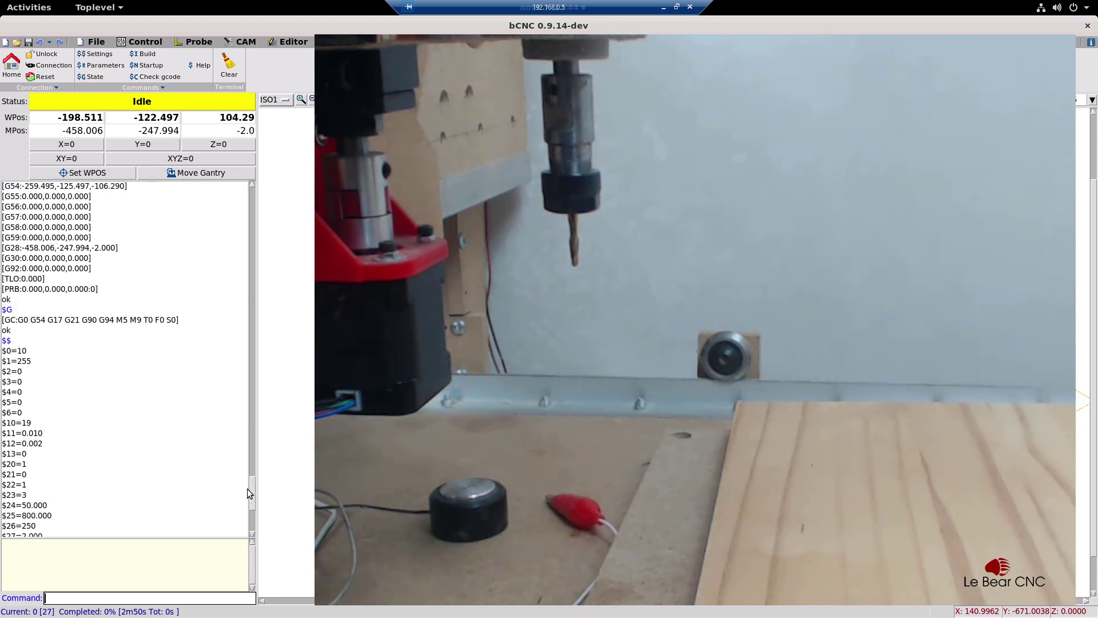